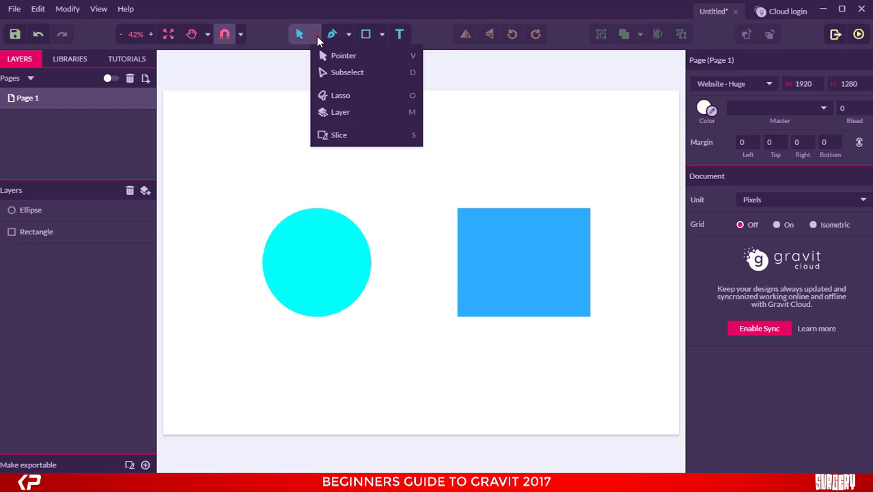
Select the circle and the rectangle individually with the Pointer tool, and both together with a selection box, finishing with nothing selected
{"action": "left_click", "coordinate": [342, 61]}
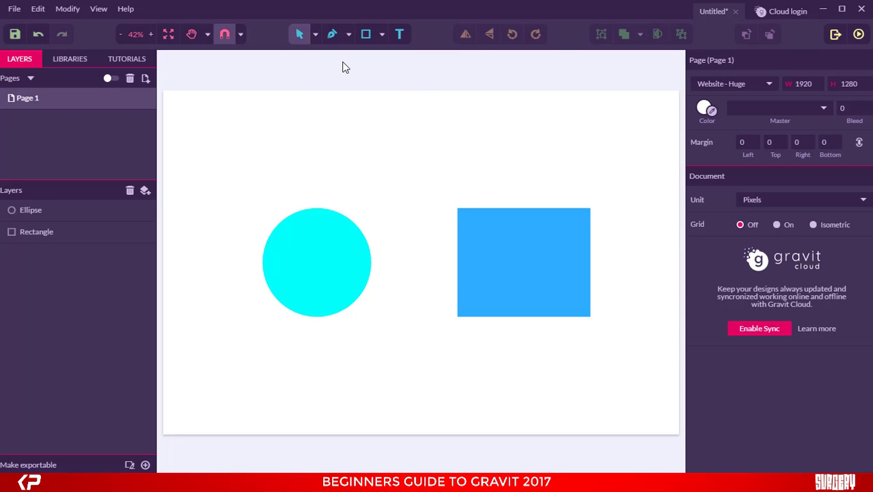
{"action": "left_click", "coordinate": [326, 233]}
{"action": "left_click", "coordinate": [409, 234]}
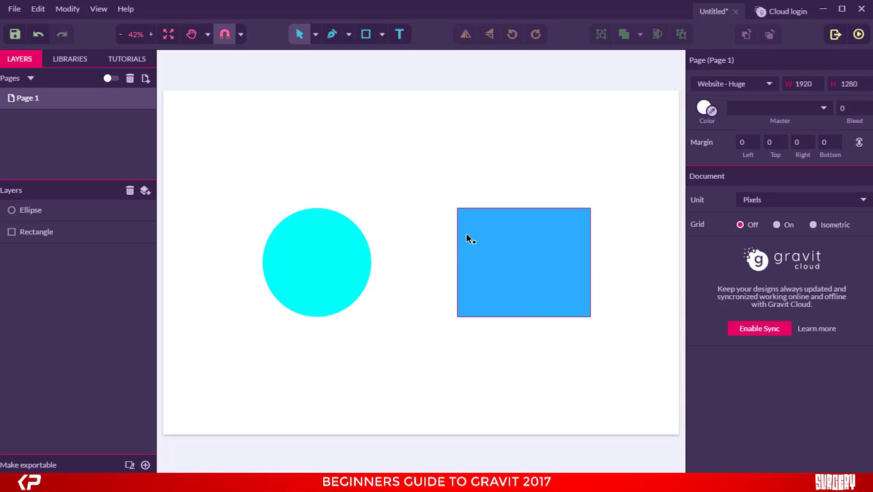
{"action": "left_click", "coordinate": [466, 236]}
{"action": "left_click", "coordinate": [410, 233]}
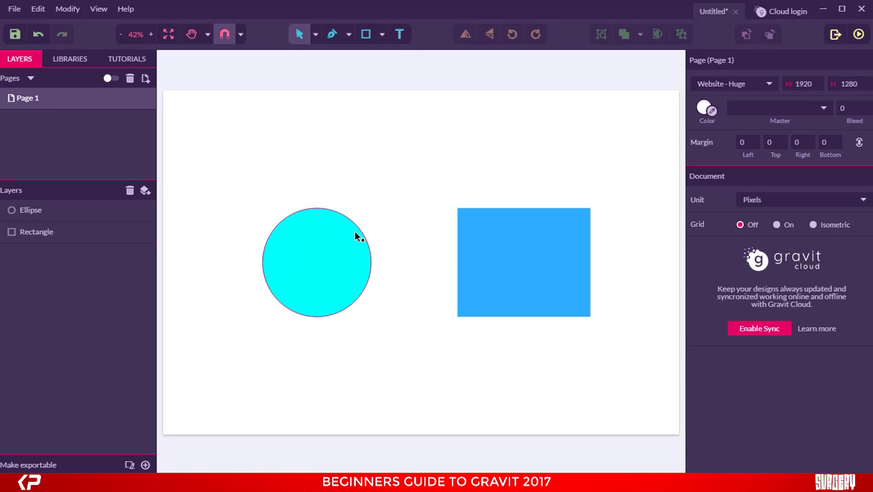
{"action": "left_click", "coordinate": [355, 233]}
{"action": "left_click", "coordinate": [391, 221]}
{"action": "left_click", "coordinate": [460, 235]}
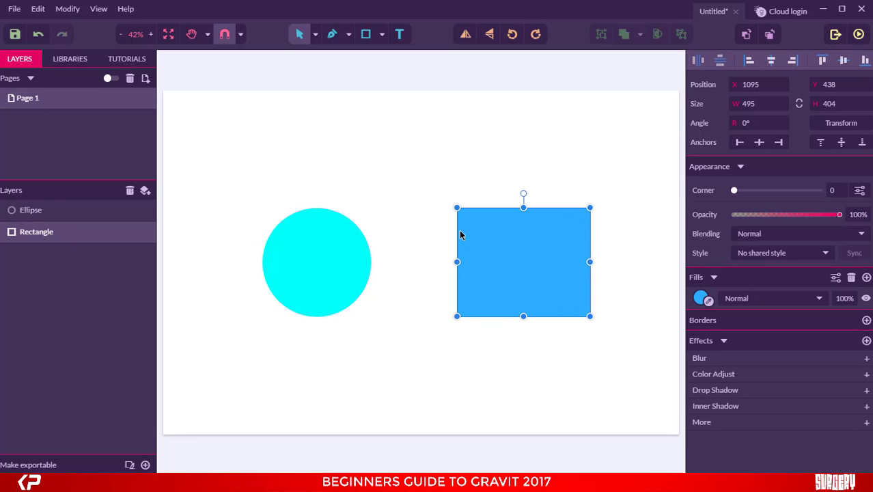
{"action": "left_click", "coordinate": [354, 245]}
{"action": "left_click", "coordinate": [468, 236]}
{"action": "left_click", "coordinate": [357, 243]}
{"action": "left_click", "coordinate": [408, 186]}
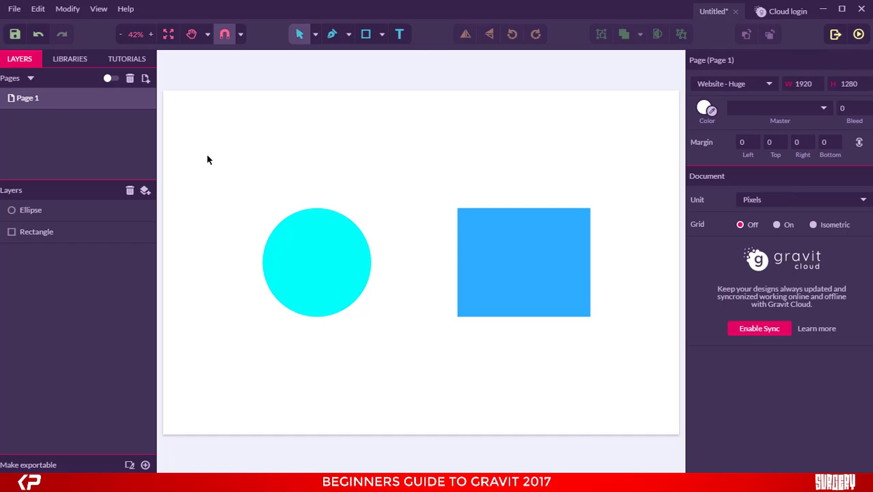
{"action": "left_click_drag", "start_coordinate": [208, 159], "coordinate": [565, 363]}
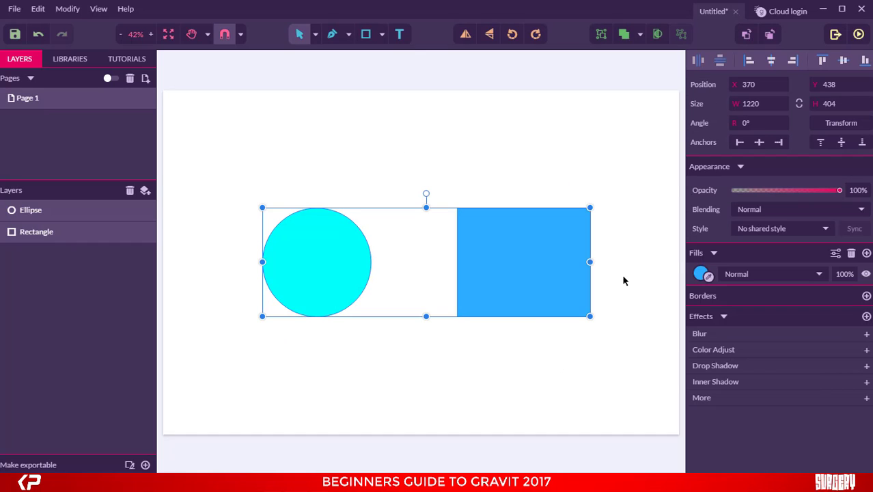
{"action": "left_click", "coordinate": [475, 164]}
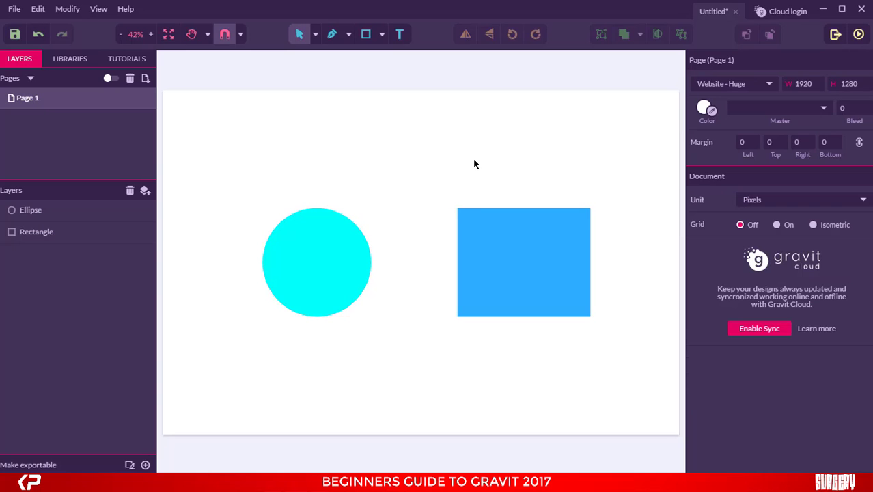
Move the blue rectangle closer to the circle, to about X 936, Y 467, and deselect it
{"action": "left_click_drag", "start_coordinate": [535, 238], "coordinate": [492, 245]}
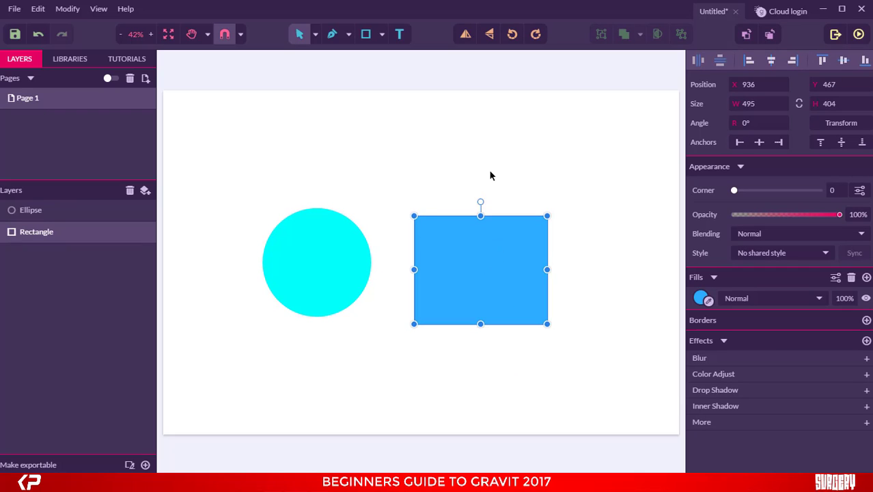
{"action": "left_click", "coordinate": [490, 171]}
Try to reshape the circle by pulling its arc handle outward with the Subselect tool, and undo the change
{"action": "left_click", "coordinate": [315, 39]}
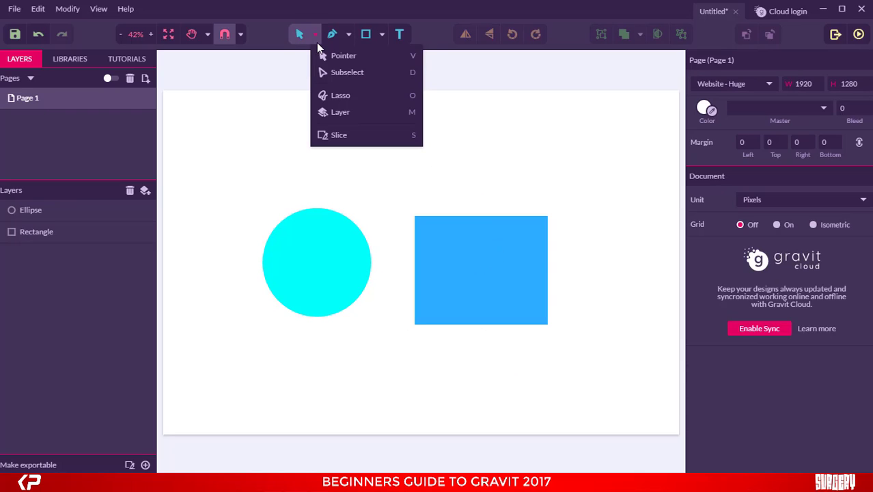
{"action": "left_click", "coordinate": [362, 73]}
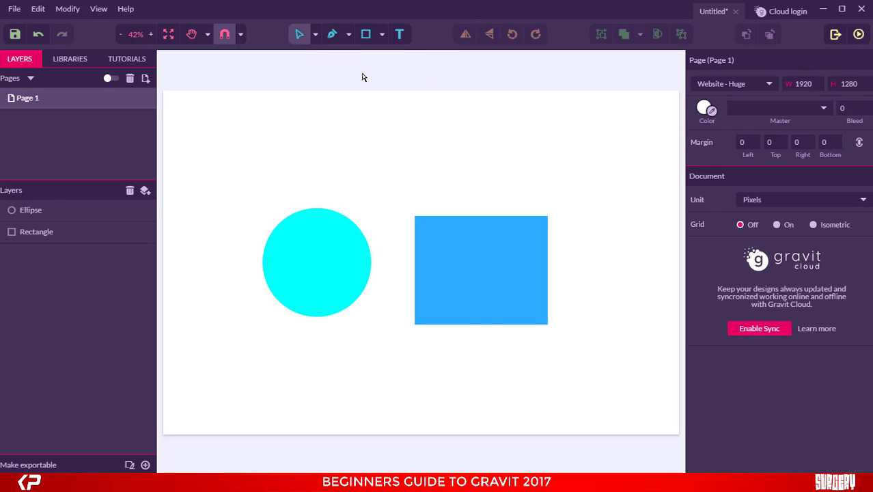
{"action": "left_click", "coordinate": [344, 243]}
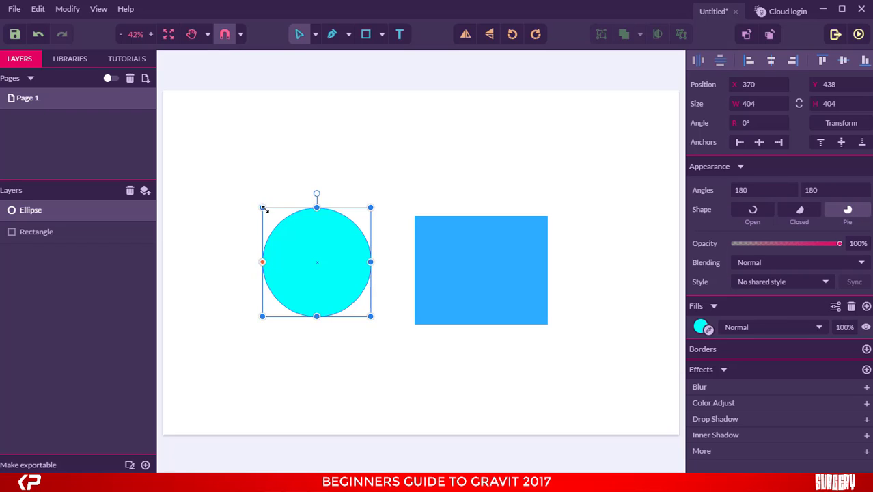
{"action": "left_click_drag", "start_coordinate": [262, 265], "coordinate": [242, 266]}
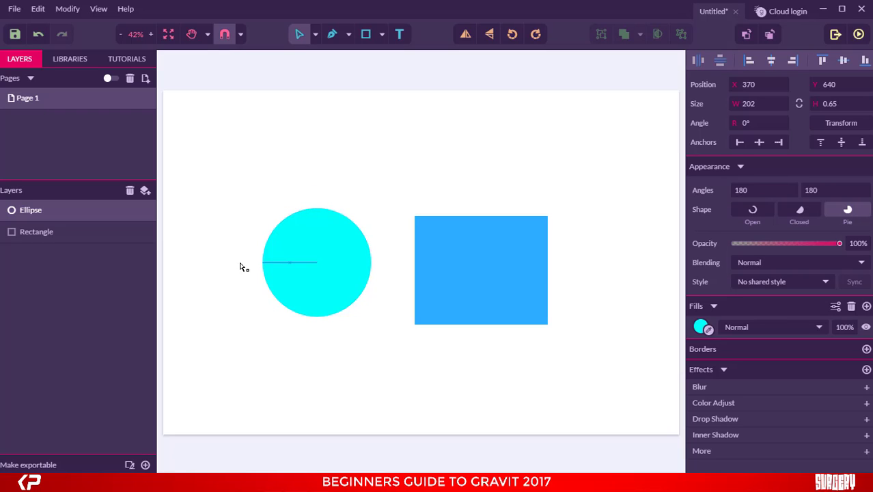
{"action": "left_click", "coordinate": [234, 265]}
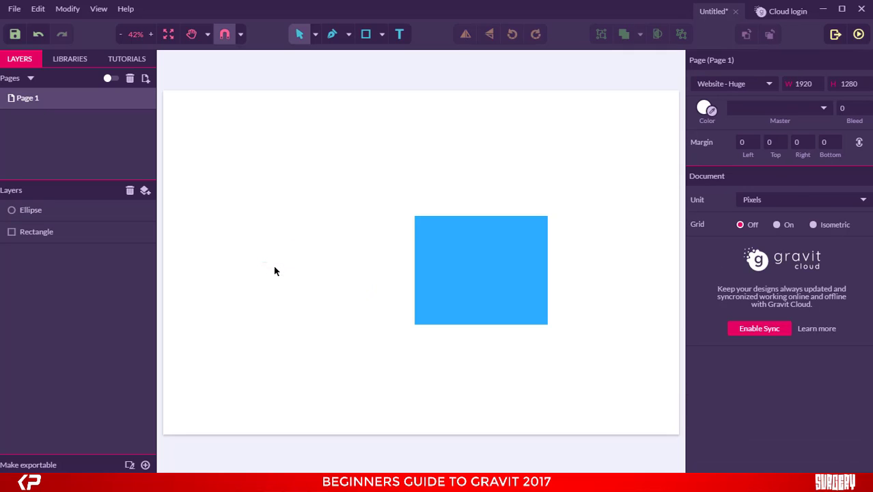
{"action": "key", "text": "ctrl+z"}
{"action": "left_click", "coordinate": [382, 173]}
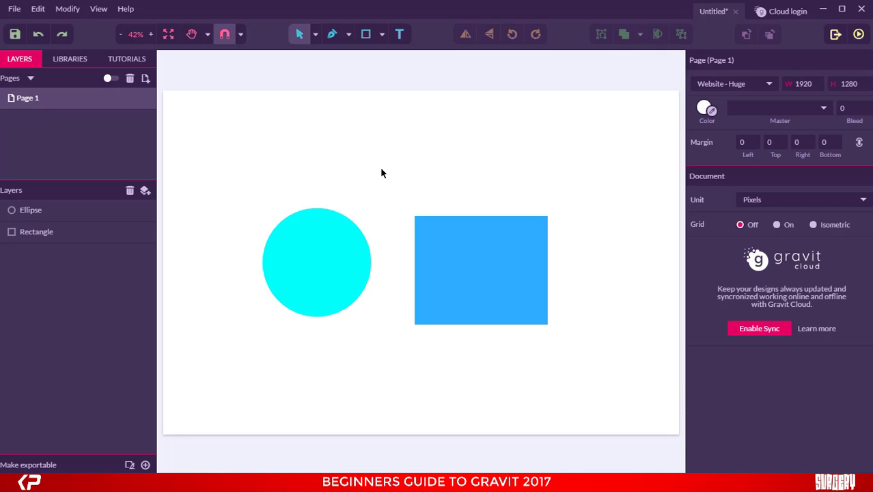
Select the rectangle and then the circle by drawing freehand loops with the Lasso tool
{"action": "left_click", "coordinate": [316, 36]}
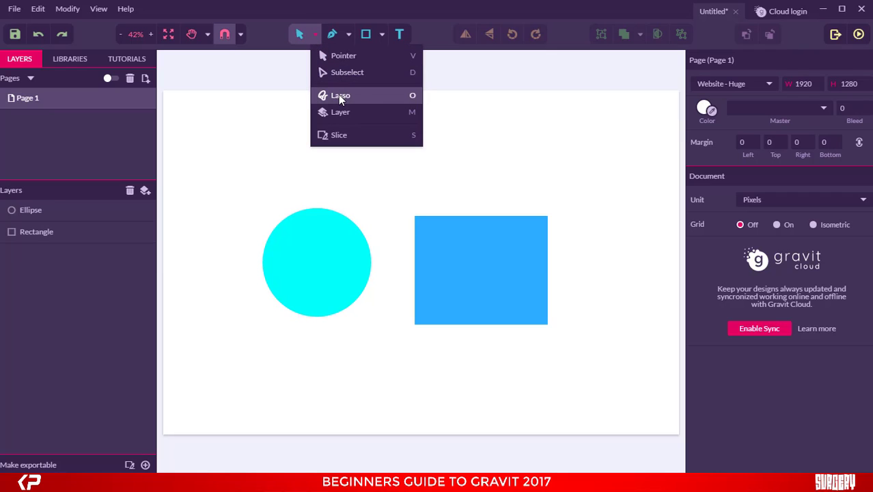
{"action": "left_click", "coordinate": [382, 96]}
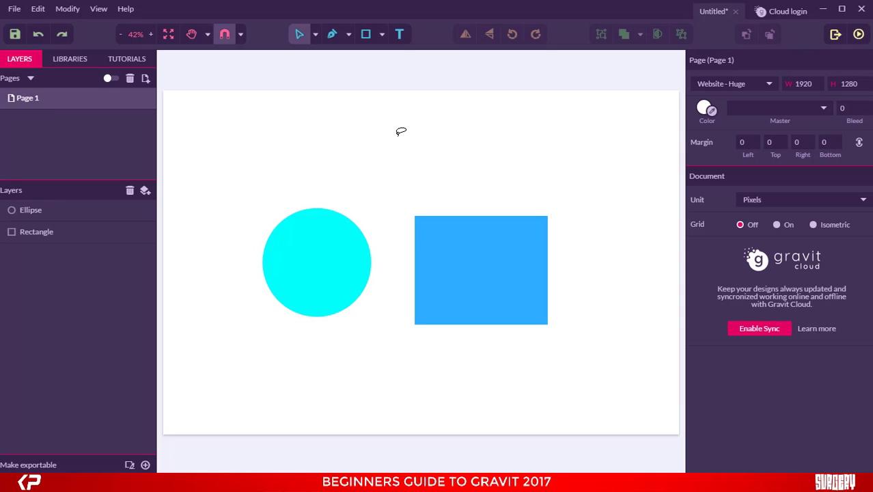
{"action": "mouse_move", "coordinate": [396, 135]}
{"action": "left_mouse_down"}
{"action": "mouse_move", "coordinate": [369, 132]}
{"action": "mouse_move", "coordinate": [303, 165]}
{"action": "mouse_move", "coordinate": [269, 230]}
{"action": "mouse_move", "coordinate": [272, 290]}
{"action": "mouse_move", "coordinate": [351, 345]}
{"action": "mouse_move", "coordinate": [449, 363]}
{"action": "mouse_move", "coordinate": [522, 352]}
{"action": "mouse_move", "coordinate": [560, 321]}
{"action": "mouse_move", "coordinate": [578, 262]}
{"action": "mouse_move", "coordinate": [566, 213]}
{"action": "mouse_move", "coordinate": [541, 176]}
{"action": "mouse_move", "coordinate": [463, 143]}
{"action": "mouse_move", "coordinate": [374, 128]}
{"action": "left_mouse_up"}
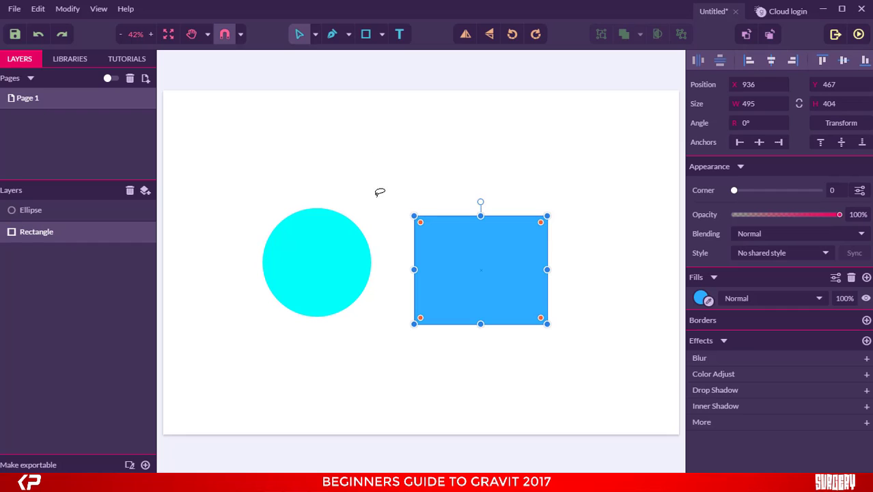
{"action": "mouse_move", "coordinate": [374, 182]}
{"action": "left_mouse_down"}
{"action": "mouse_move", "coordinate": [319, 186]}
{"action": "mouse_move", "coordinate": [246, 227]}
{"action": "mouse_move", "coordinate": [237, 308]}
{"action": "mouse_move", "coordinate": [328, 366]}
{"action": "mouse_move", "coordinate": [378, 311]}
{"action": "mouse_move", "coordinate": [399, 232]}
{"action": "mouse_move", "coordinate": [365, 178]}
{"action": "left_mouse_up"}
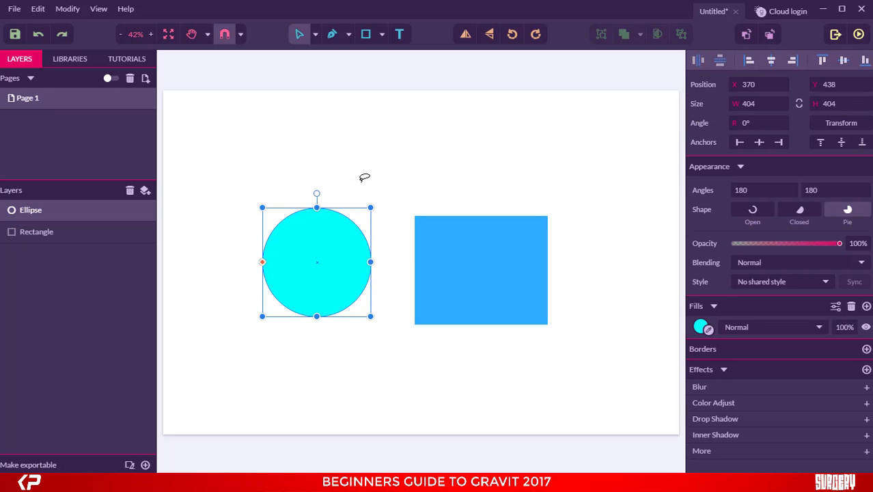
Switch to the Layer tool, return to the Pointer tool and clear the selection
{"action": "left_click", "coordinate": [315, 34]}
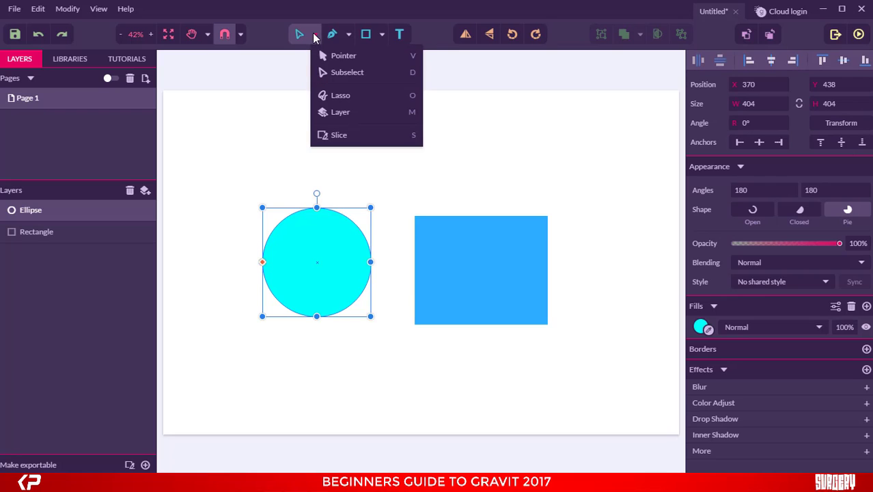
{"action": "left_click", "coordinate": [346, 112]}
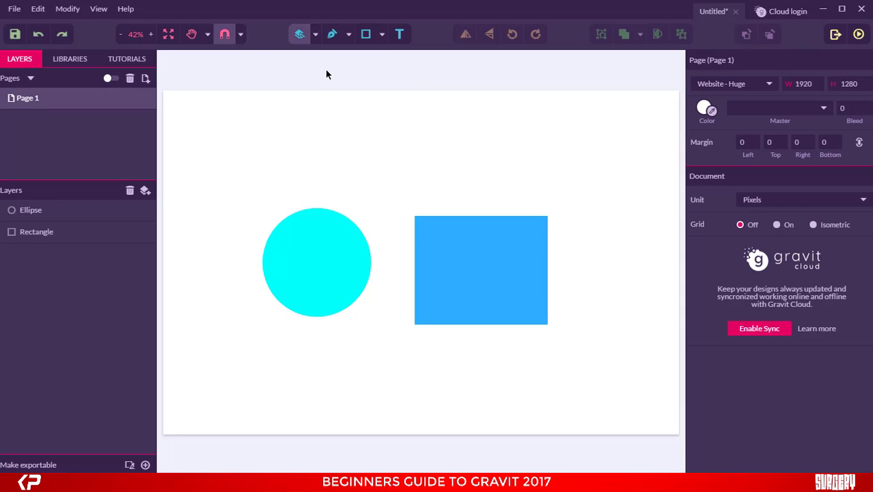
{"action": "key", "text": "v"}
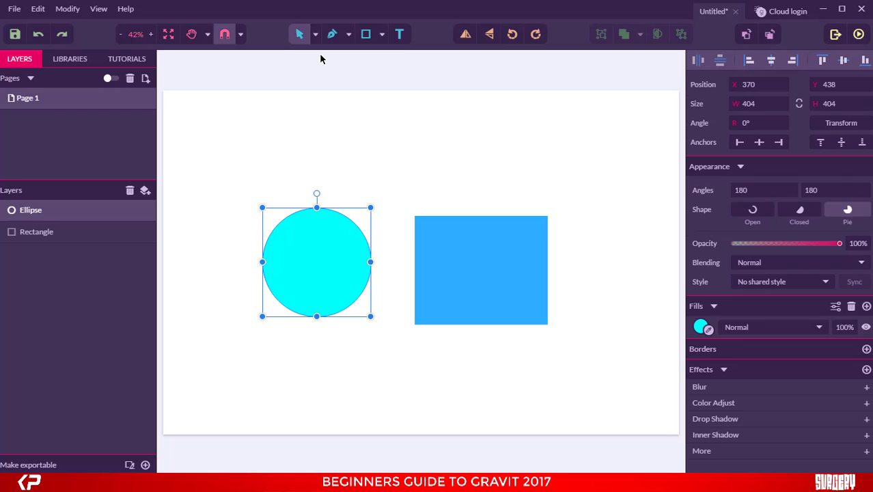
{"action": "left_click", "coordinate": [364, 168]}
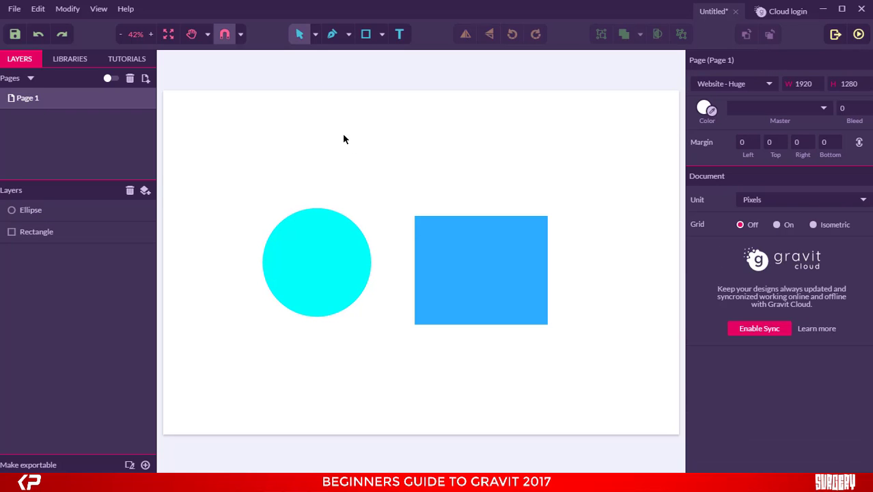
Draw a closed four-sided path about 848 by 981 px across both shapes with the Pen tool, and deselect it
{"action": "left_click", "coordinate": [333, 38]}
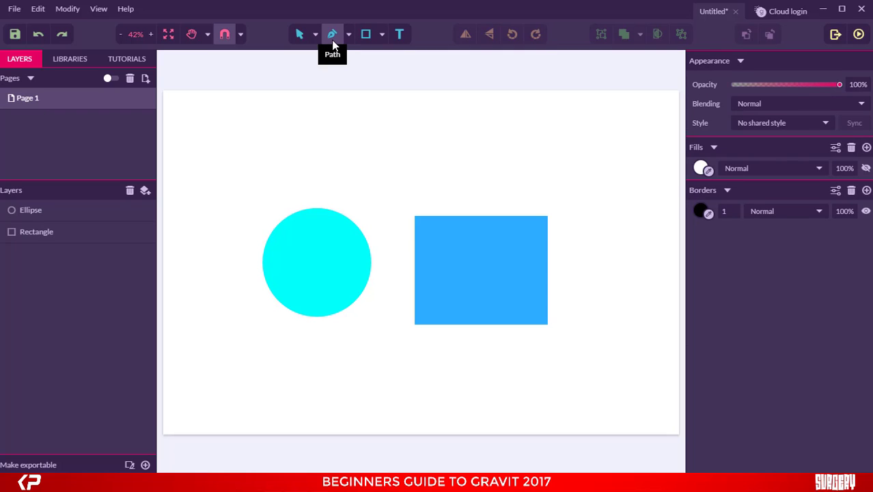
{"action": "left_click", "coordinate": [348, 35]}
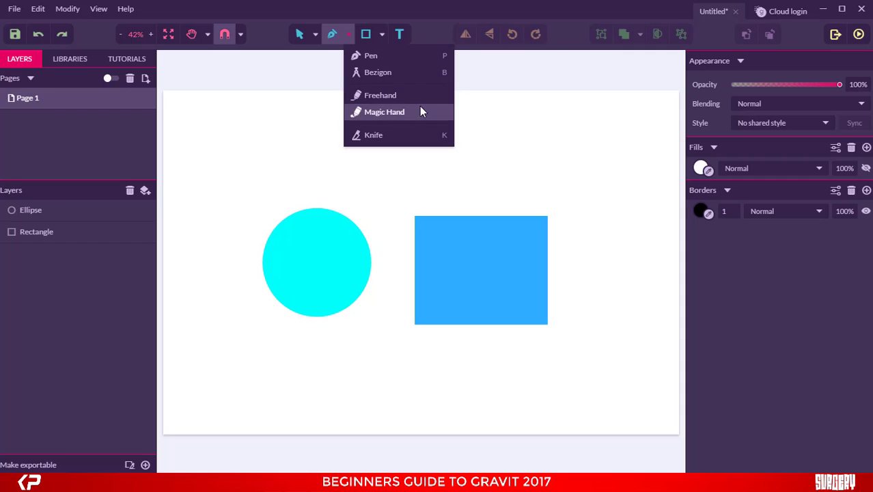
{"action": "left_click", "coordinate": [406, 60]}
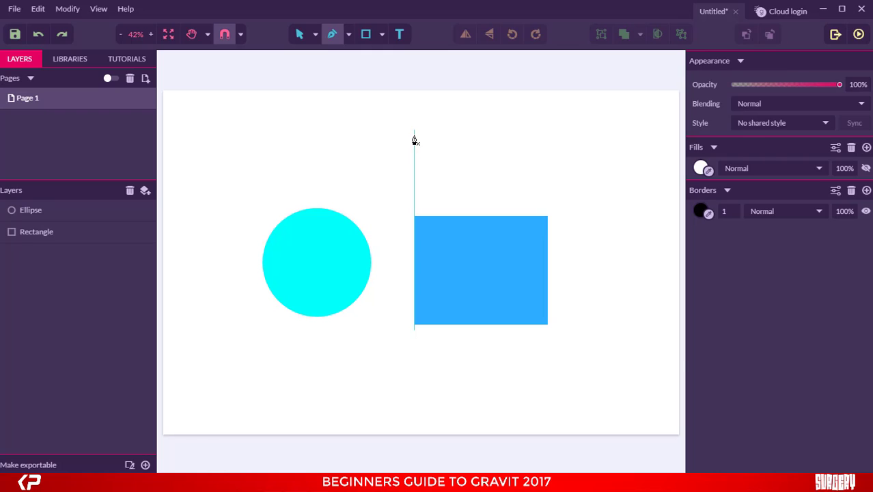
{"action": "left_click", "coordinate": [414, 135]}
{"action": "left_click", "coordinate": [276, 320]}
{"action": "left_click", "coordinate": [429, 398]}
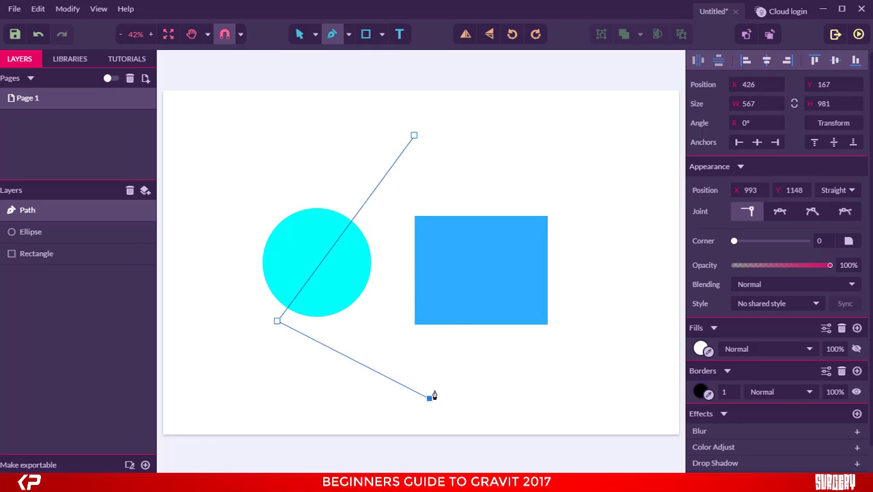
{"action": "left_click", "coordinate": [505, 186]}
{"action": "left_click", "coordinate": [415, 136]}
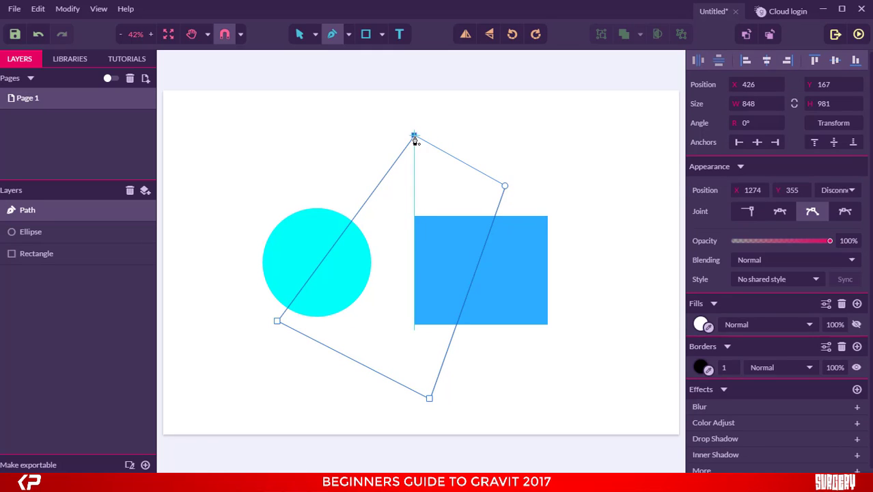
{"action": "key", "text": "v"}
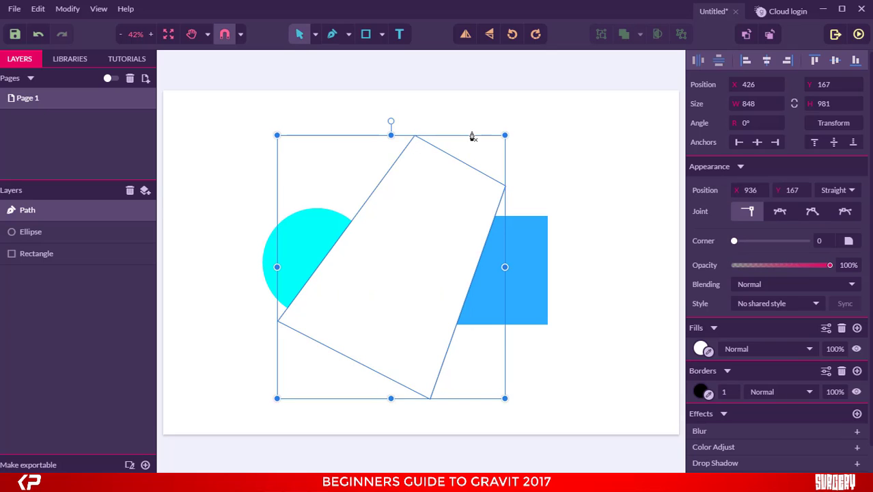
{"action": "left_click", "coordinate": [553, 145]}
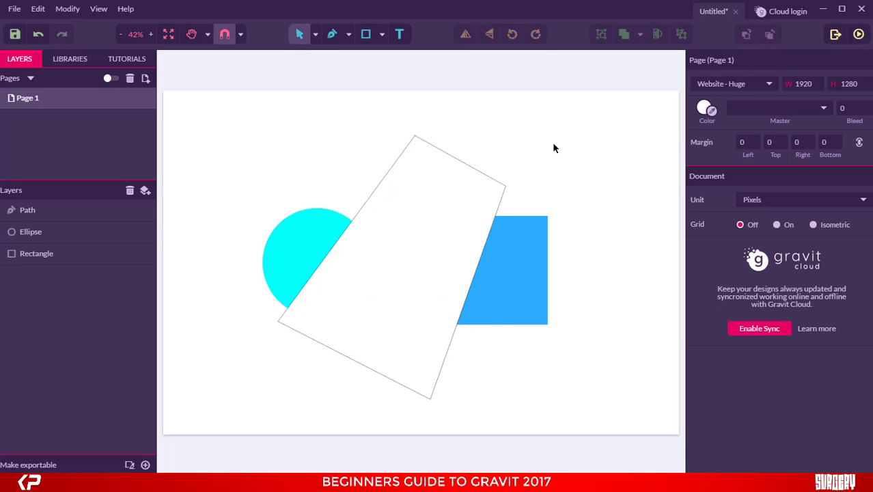
Delete the four-sided path covering the circle and the rectangle
{"action": "left_click", "coordinate": [415, 255]}
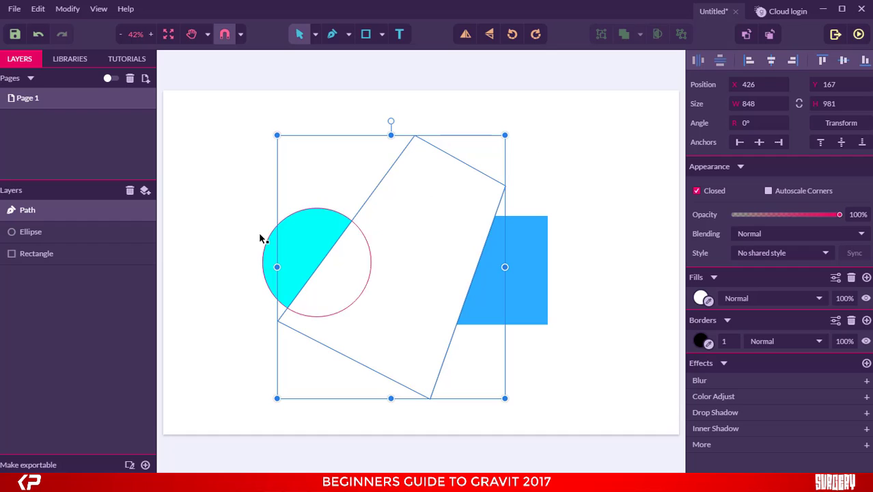
{"action": "left_click", "coordinate": [130, 190]}
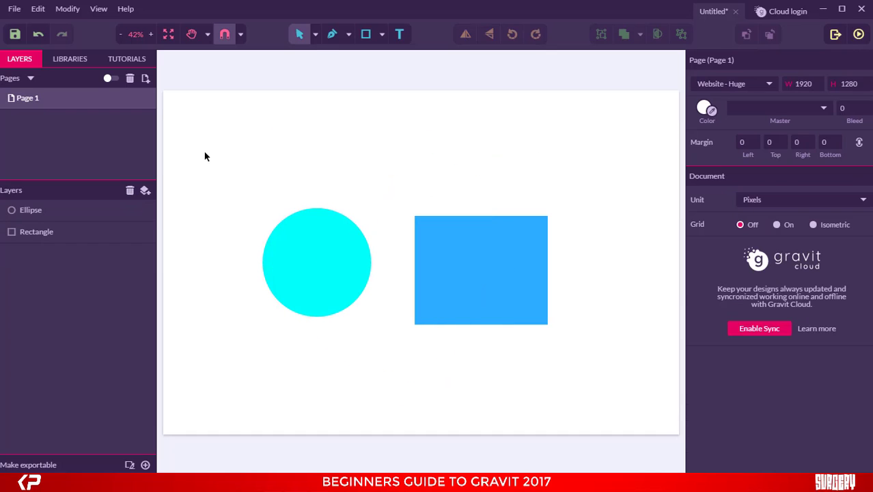
{"action": "left_click", "coordinate": [348, 35]}
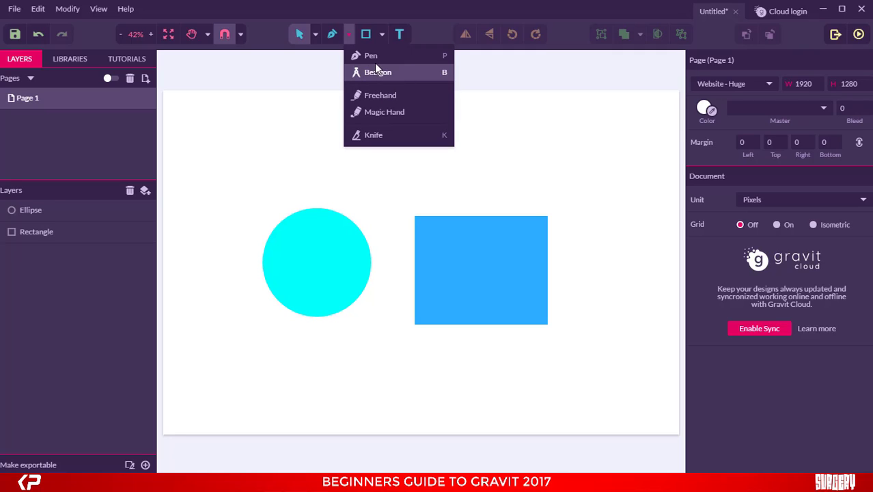
{"action": "left_click", "coordinate": [347, 36]}
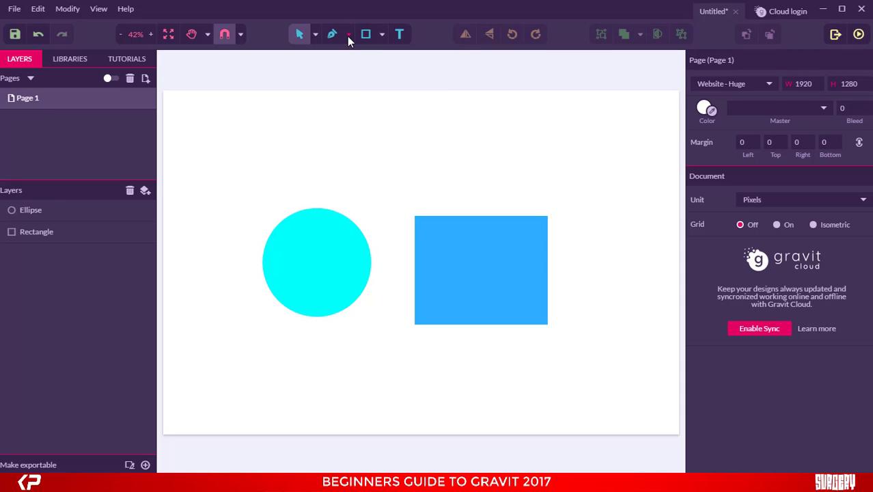
Draw a wide rectangle about 1231 by 315 px above the circle and the blue rectangle, and deselect it
{"action": "left_click", "coordinate": [370, 43]}
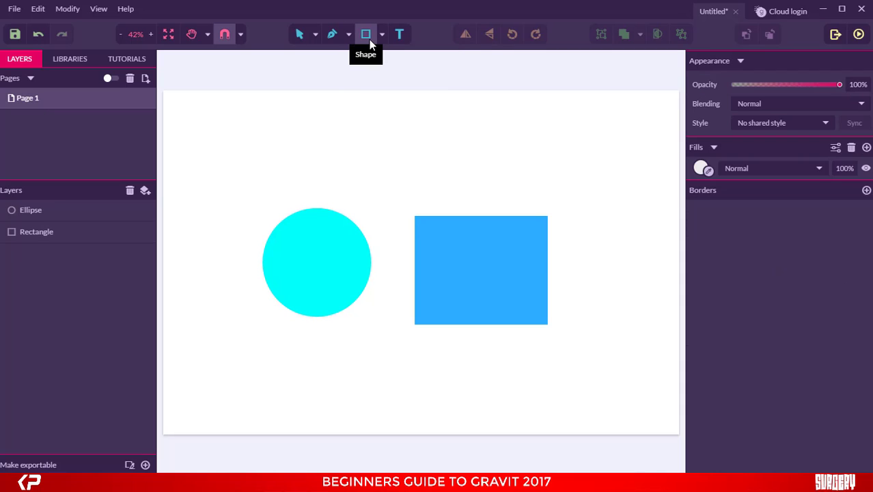
{"action": "left_click", "coordinate": [382, 35]}
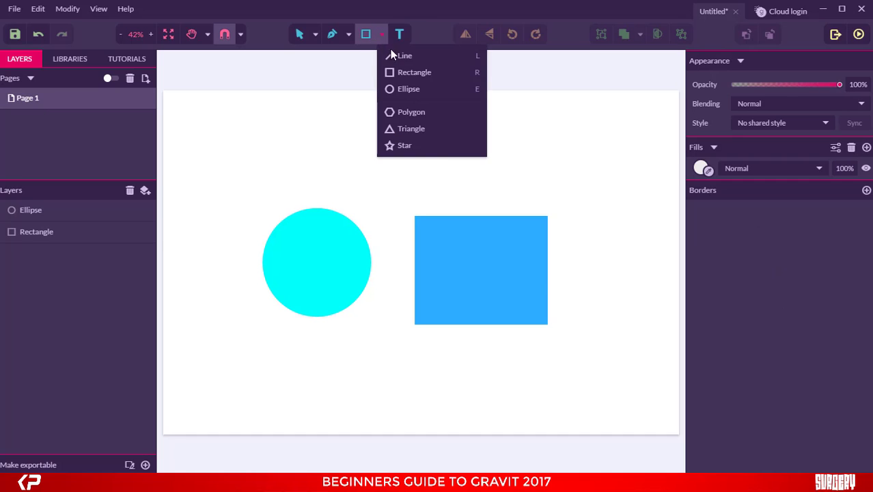
{"action": "left_click", "coordinate": [425, 74]}
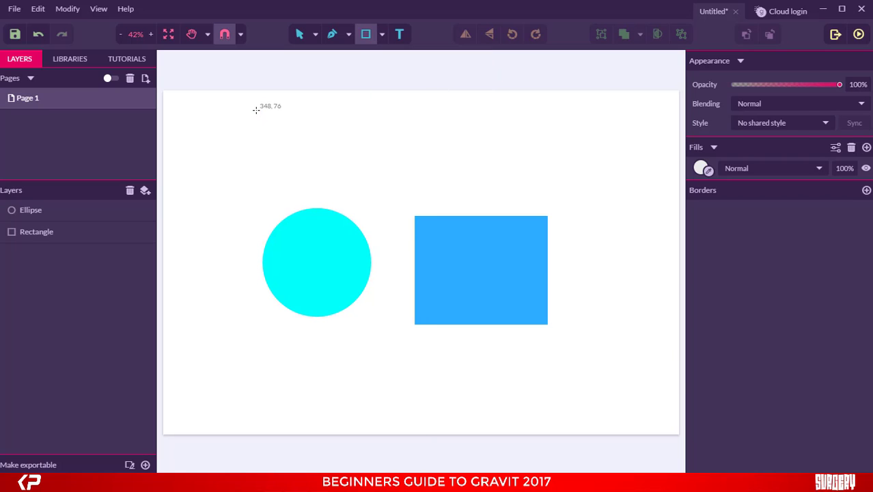
{"action": "left_click_drag", "start_coordinate": [256, 110], "coordinate": [587, 195]}
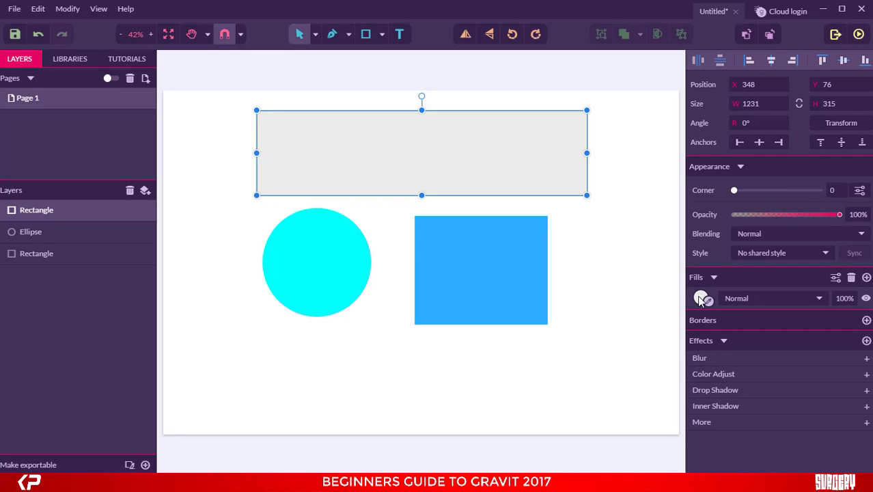
{"action": "left_click", "coordinate": [591, 227]}
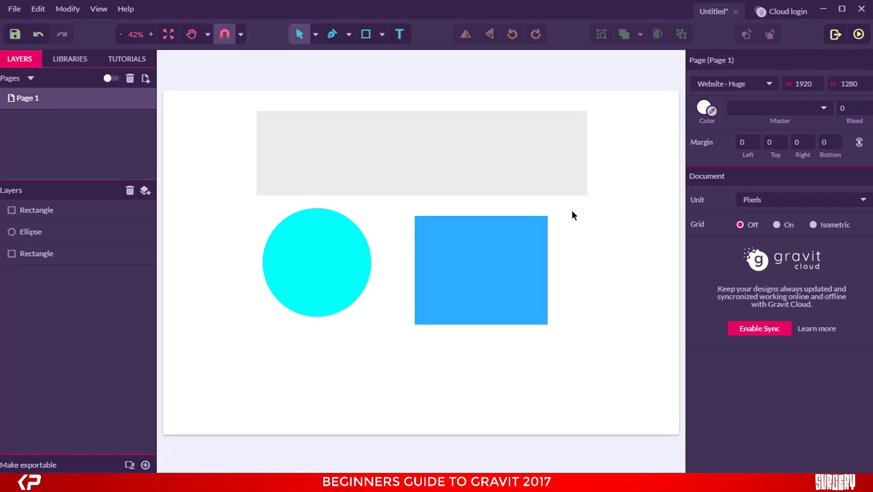
Add a text object containing a person's first name in capitals below the circle, and deselect it
{"action": "left_click", "coordinate": [400, 39]}
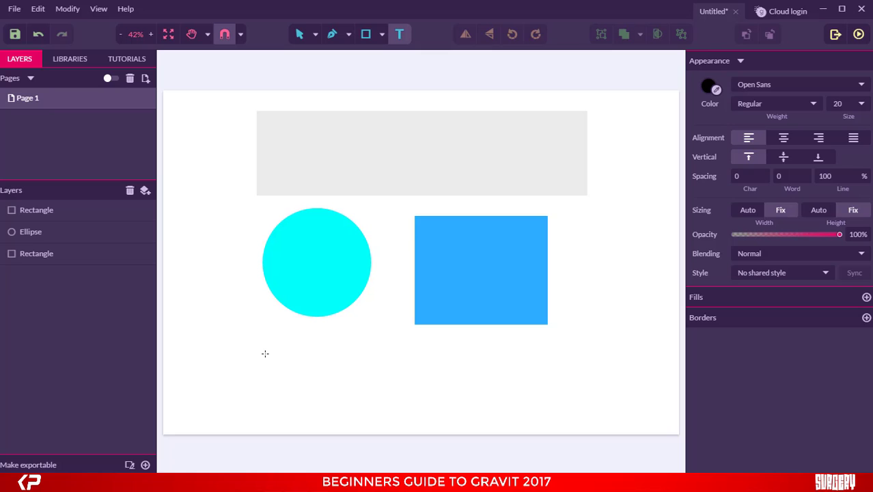
{"action": "left_click", "coordinate": [265, 354]}
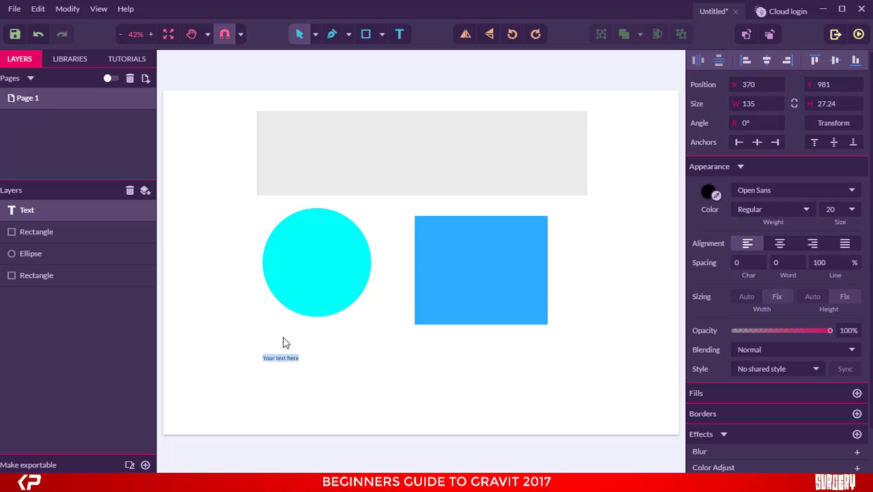
{"action": "type", "text": "KAVINv"}
{"action": "key", "text": "BackSpace"}
{"action": "left_click", "coordinate": [238, 292]}
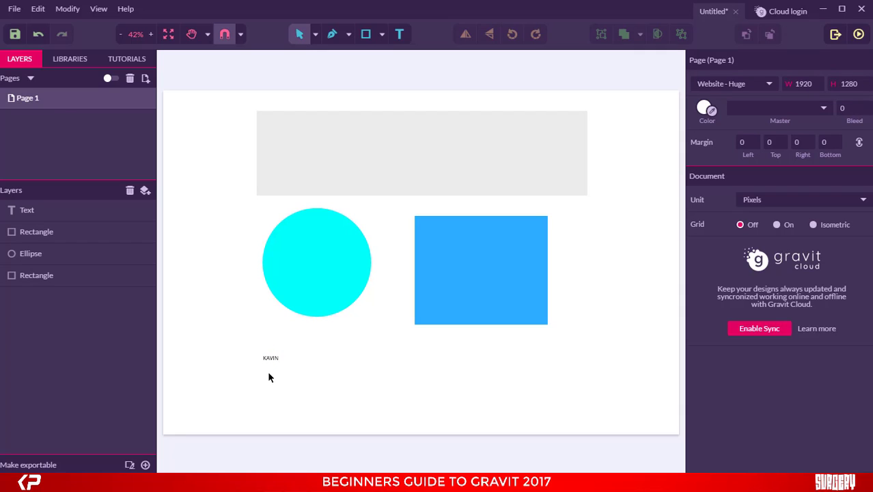
Examine the name text below the circle at 100% zoom, and fit the whole page back in view
{"action": "left_click", "coordinate": [149, 37]}
{"action": "left_click", "coordinate": [149, 37]}
{"action": "left_click", "coordinate": [149, 36]}
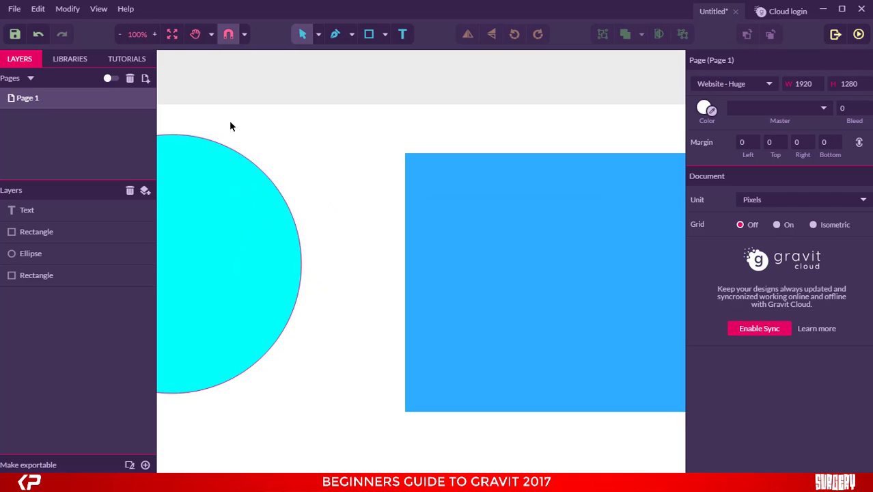
{"action": "left_click", "coordinate": [195, 34]}
{"action": "left_click_drag", "start_coordinate": [334, 439], "coordinate": [568, 255]}
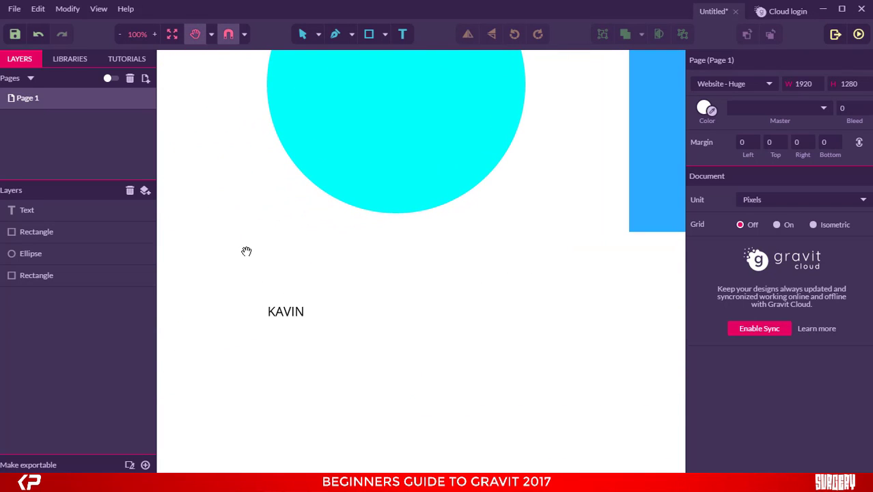
{"action": "left_click", "coordinate": [302, 34]}
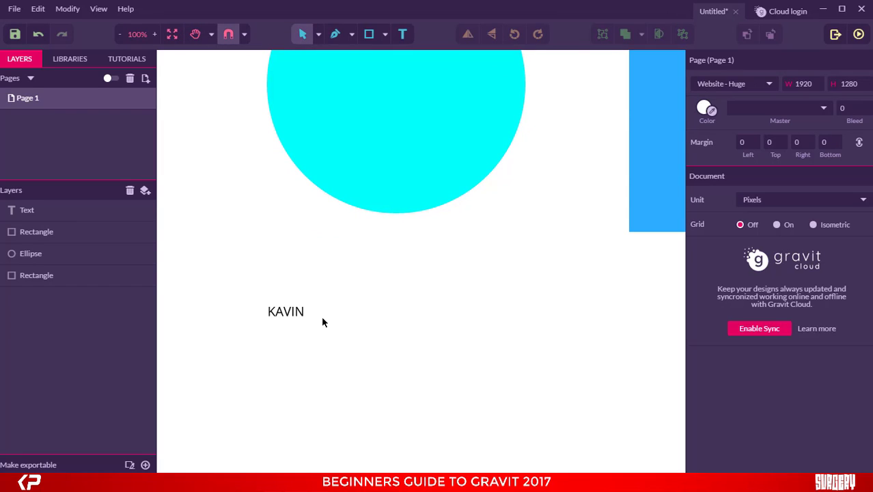
{"action": "left_click", "coordinate": [172, 37]}
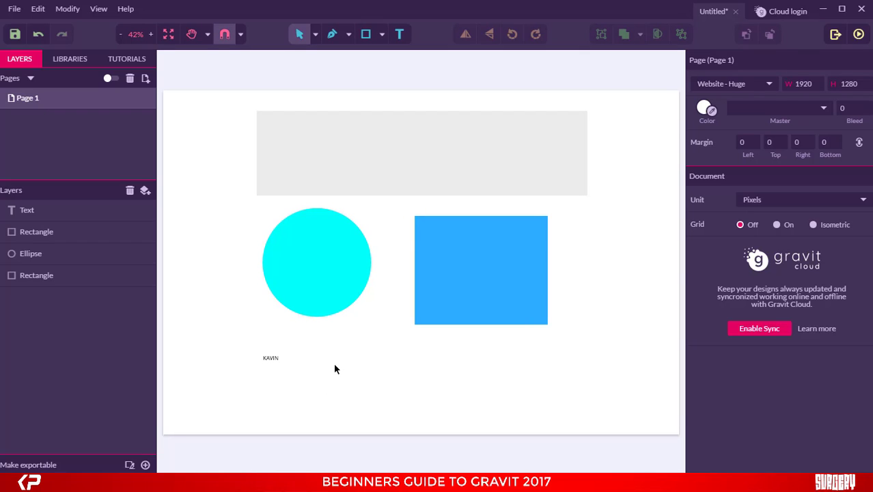